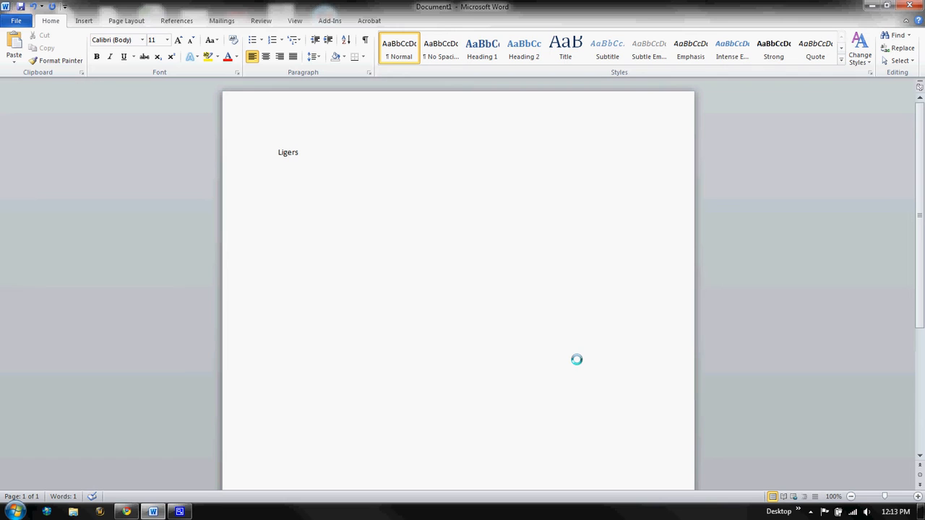
Step: Below the title, enter "Ligers are really awesome." followed by the liger hybrid description, without the stray backtick before "The liger"
type("Ligers are really awesome.")
key("Return")
key("BackSpace")
type("The liger is a hybrid cross between a male lion (Panthera leo) and a tigress (Panthera tigris), hence has parents with the same genus but of different species. It is distinct from the similar hybrid tiglon. It is the largest of all known cats and extant felines.")
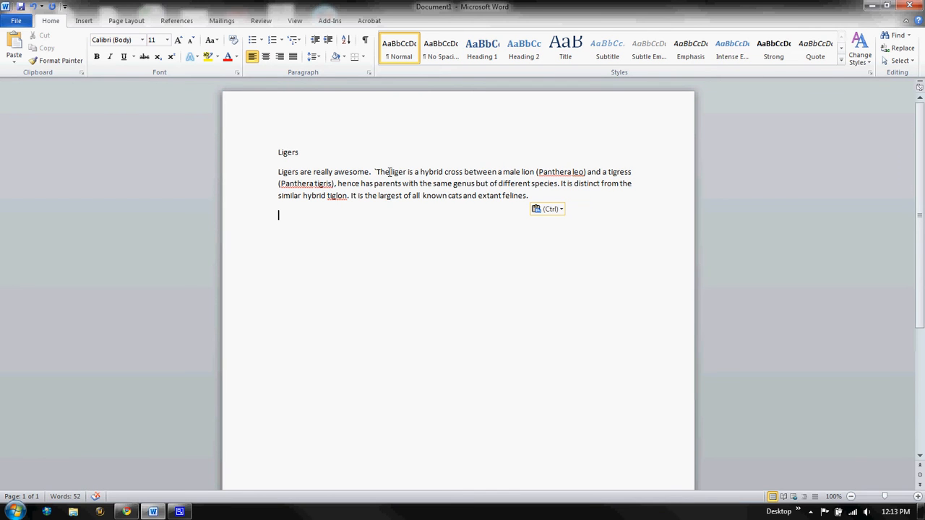
left_click(376, 172)
key("BackSpace")
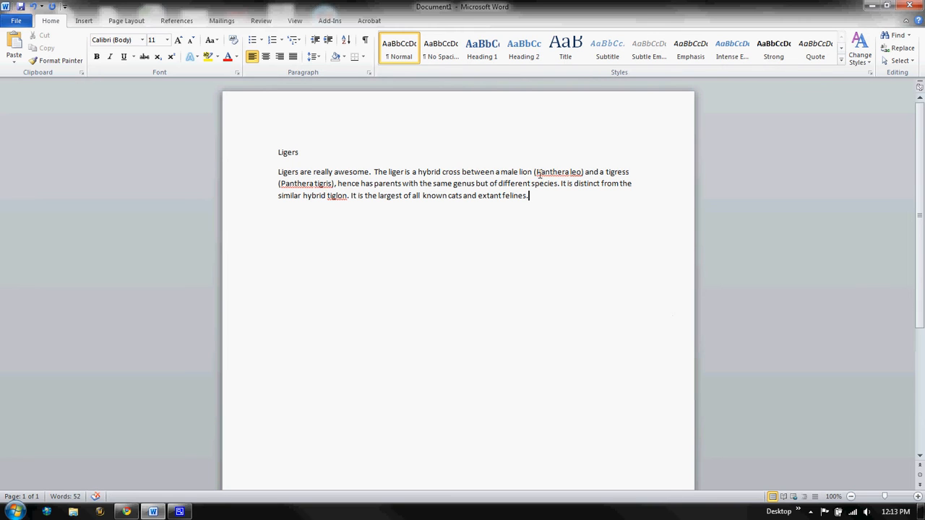
left_click_drag(535, 172, 583, 173)
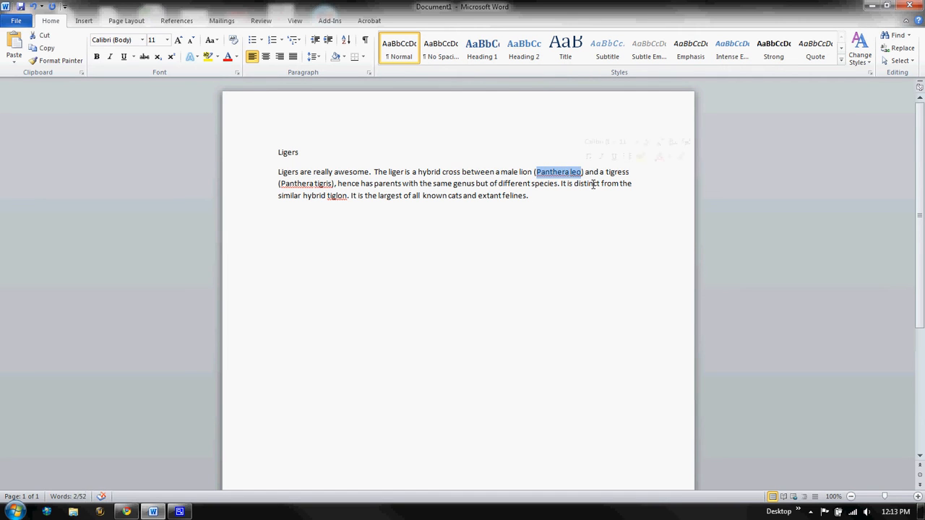
left_click(580, 193)
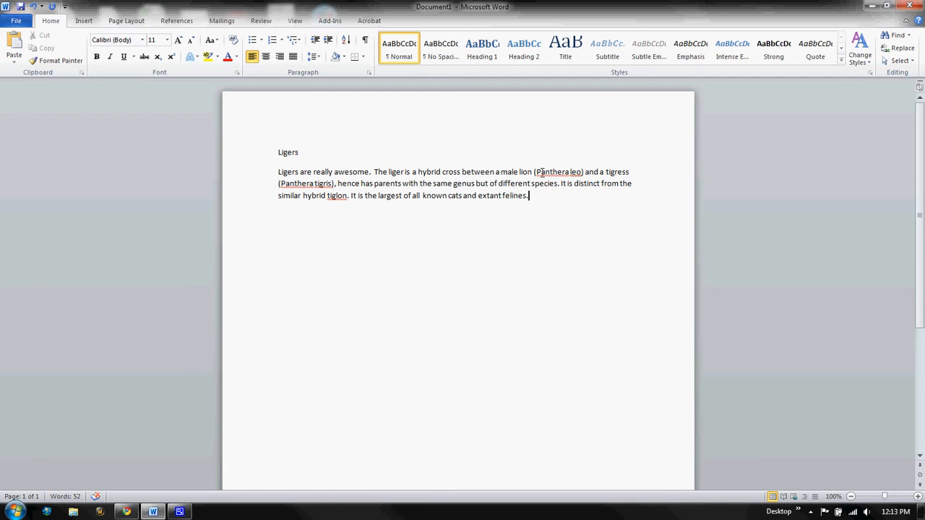
left_click_drag(537, 172, 571, 177)
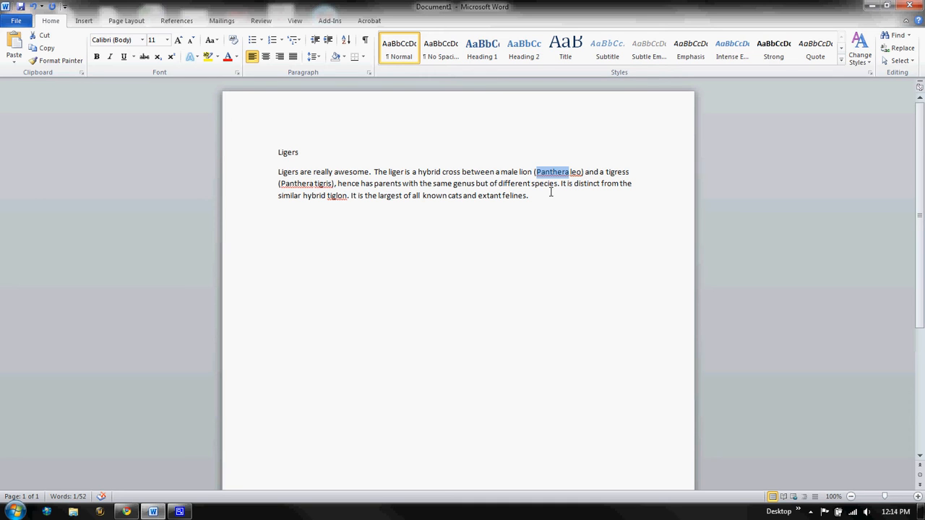
left_click(628, 193)
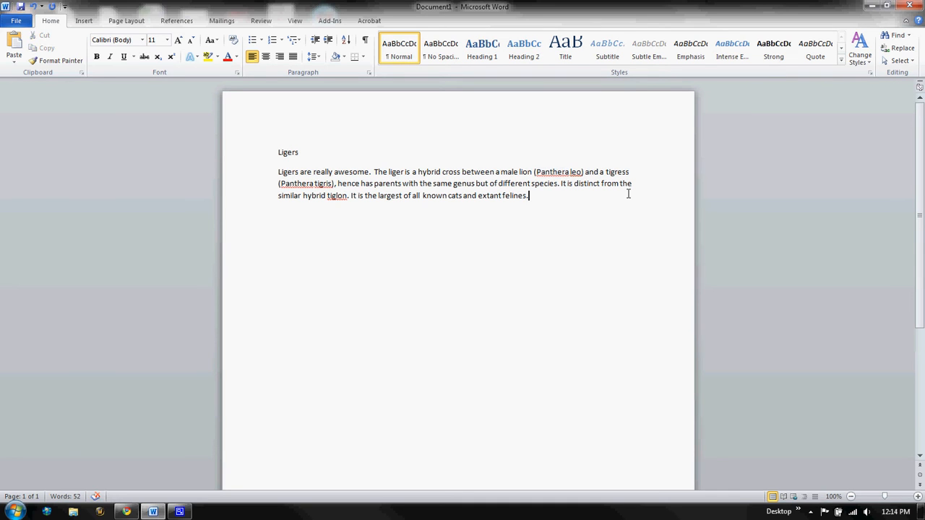
key("Return")
key("Return")
Step: Select the Ligers title and review the available insert, layout, reference, mailing, review, view and add-in commands
left_click_drag(304, 152, 274, 152)
left_click(81, 24)
left_click(117, 25)
left_click(177, 22)
left_click(222, 21)
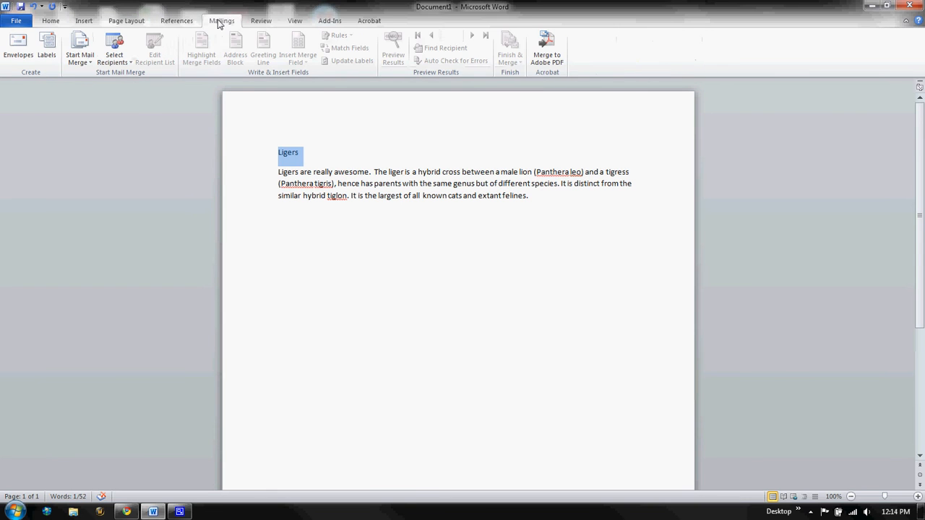
left_click(261, 21)
left_click(296, 22)
left_click(333, 21)
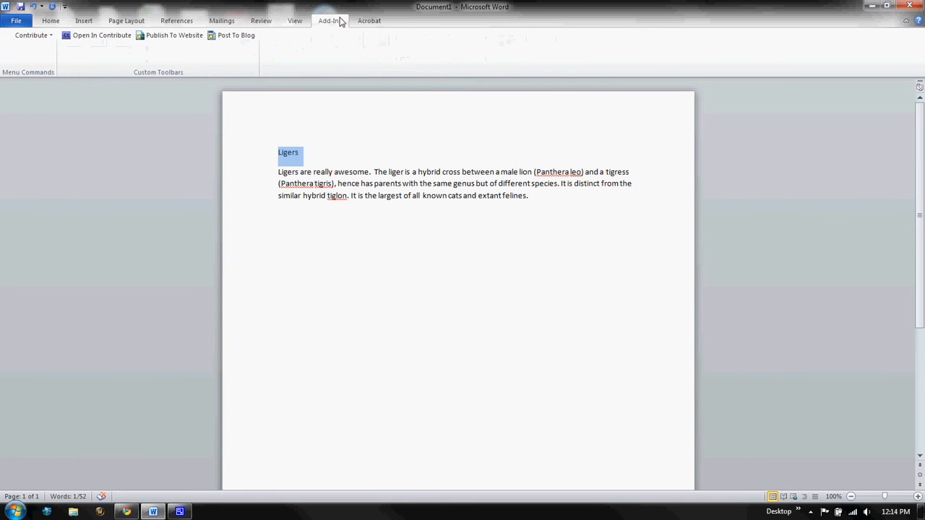
left_click(368, 20)
left_click(50, 23)
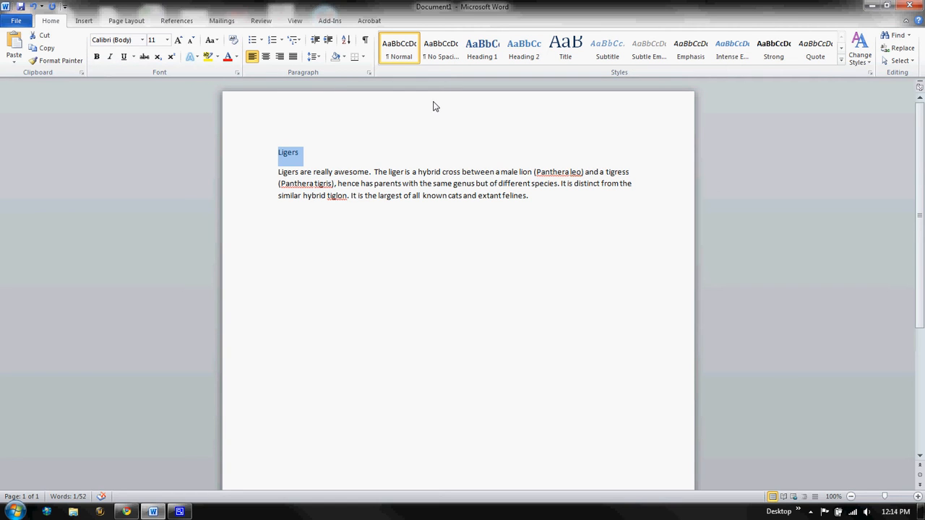
Step: Center the Ligers title and try the Heading 1, Heading 2 and Heading 3 styles on it
left_click(266, 56)
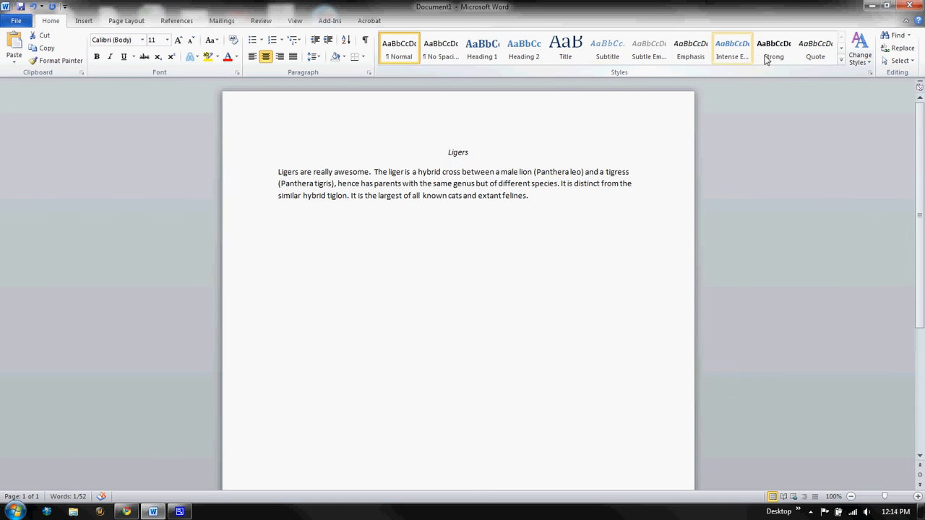
left_click(841, 49)
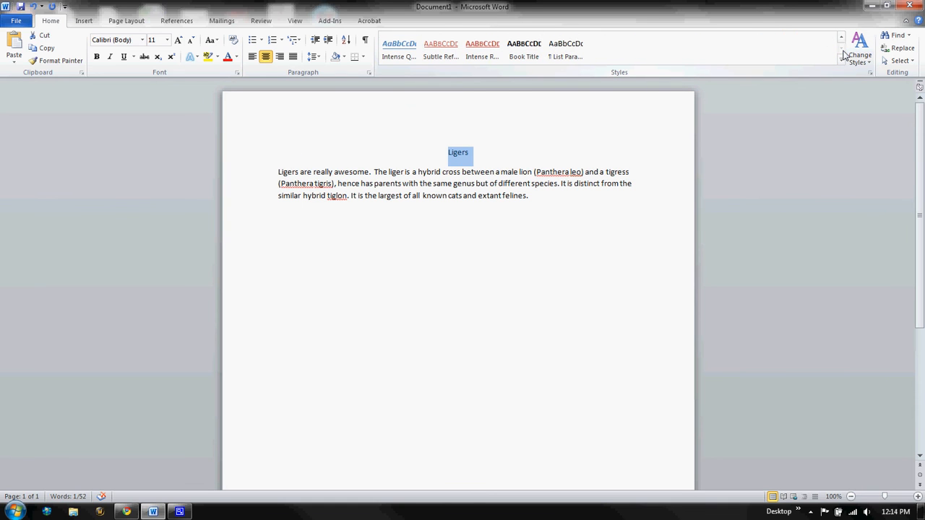
left_click(842, 38)
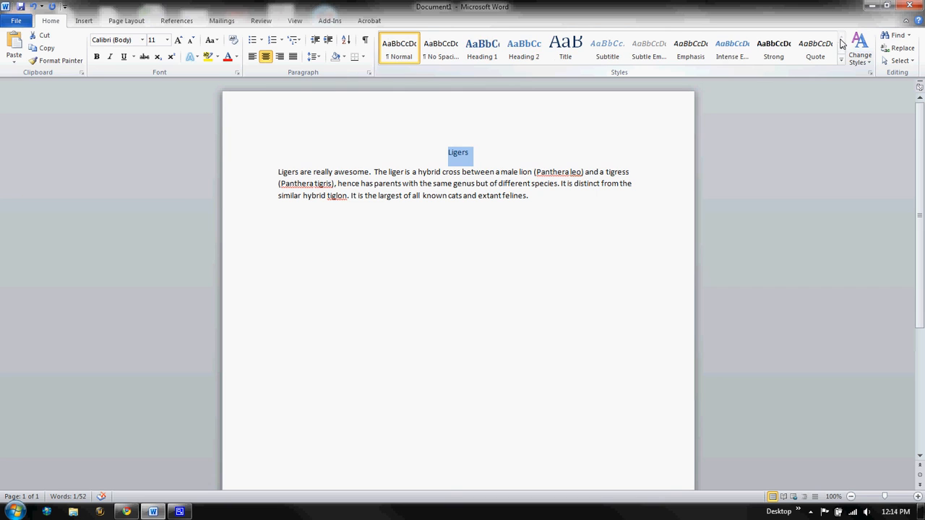
left_click(491, 56)
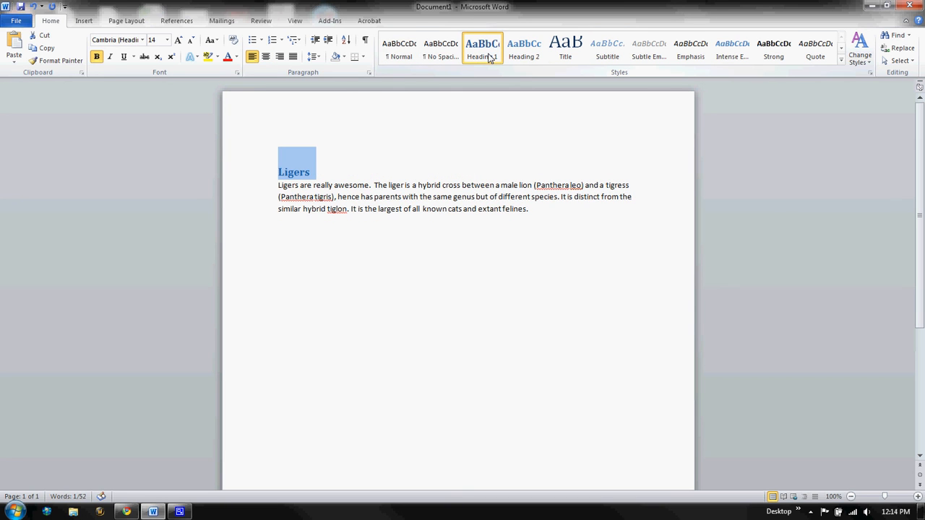
left_click(524, 49)
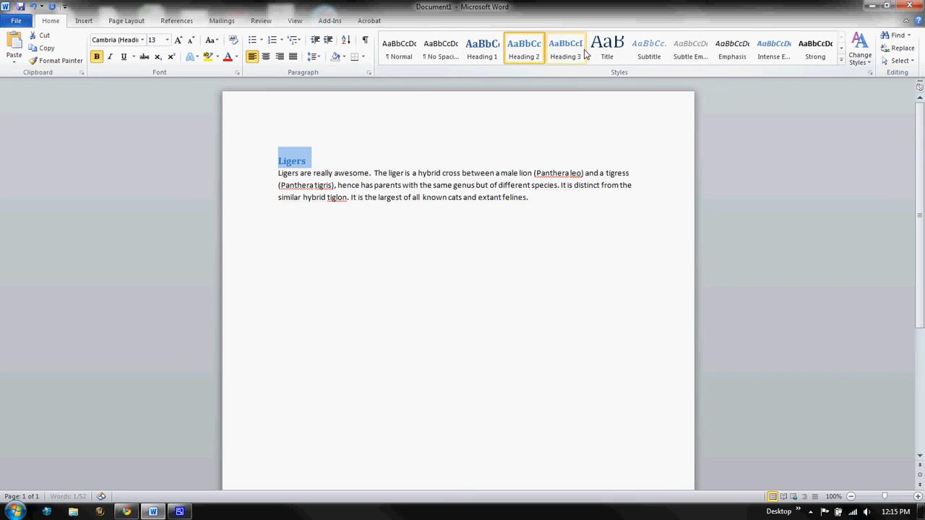
left_click(576, 55)
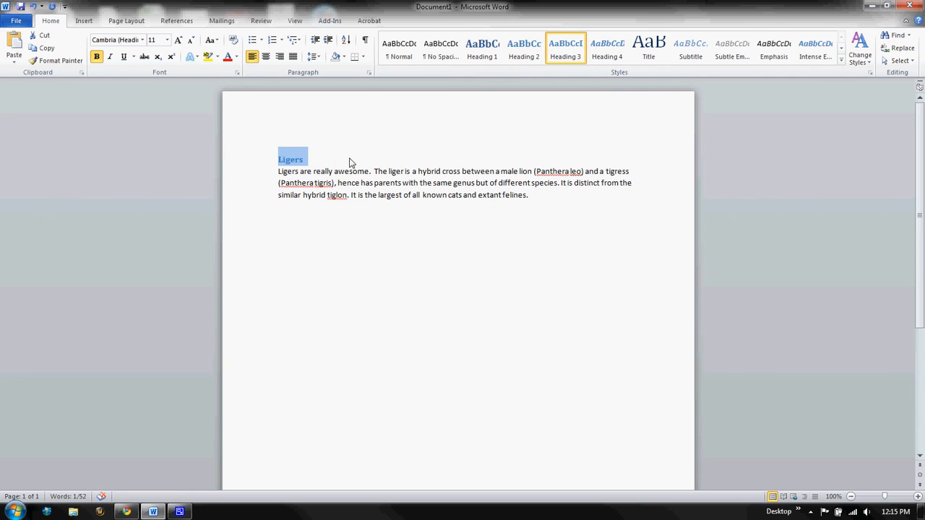
Step: Change the document's style set to Modern
left_click(858, 62)
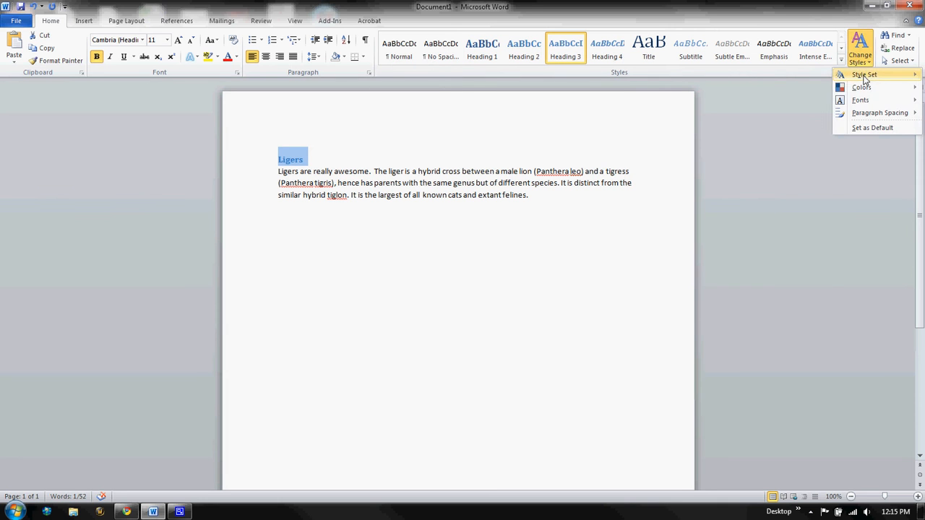
mouse_move(864, 78)
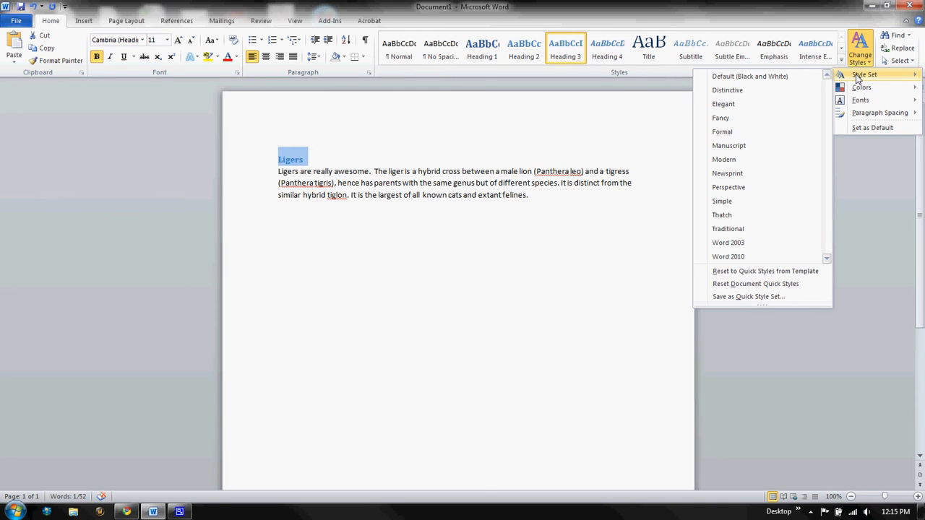
left_click(739, 162)
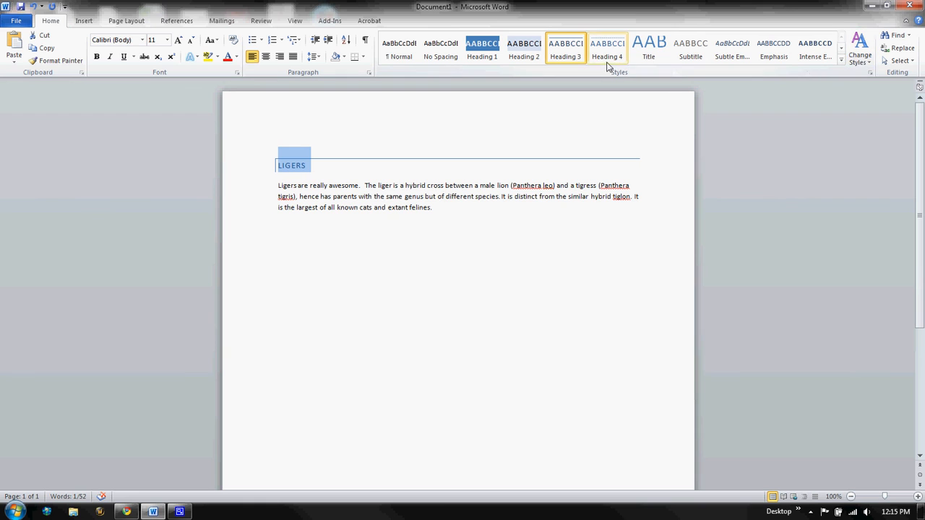
Step: Compare Heading 1 and Heading 3 on the Ligers title and leave it set to Heading 1
left_click(482, 54)
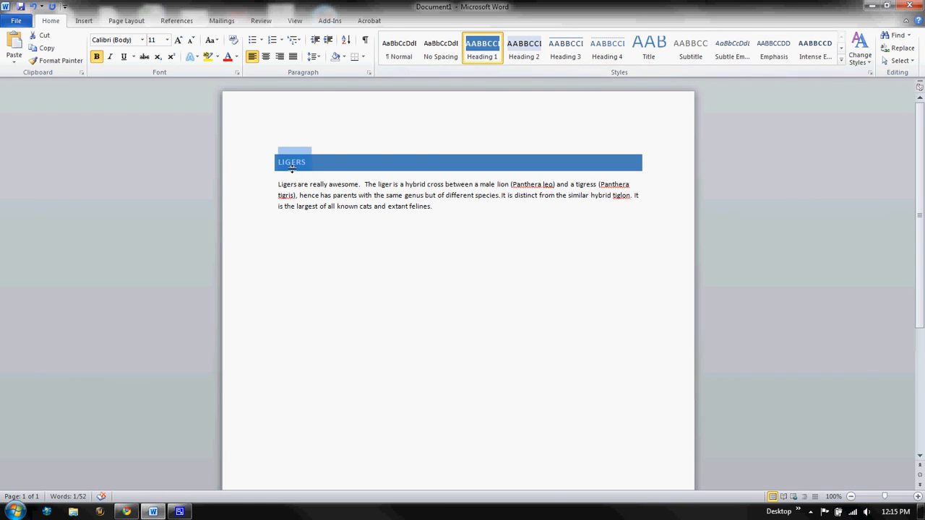
left_click(563, 56)
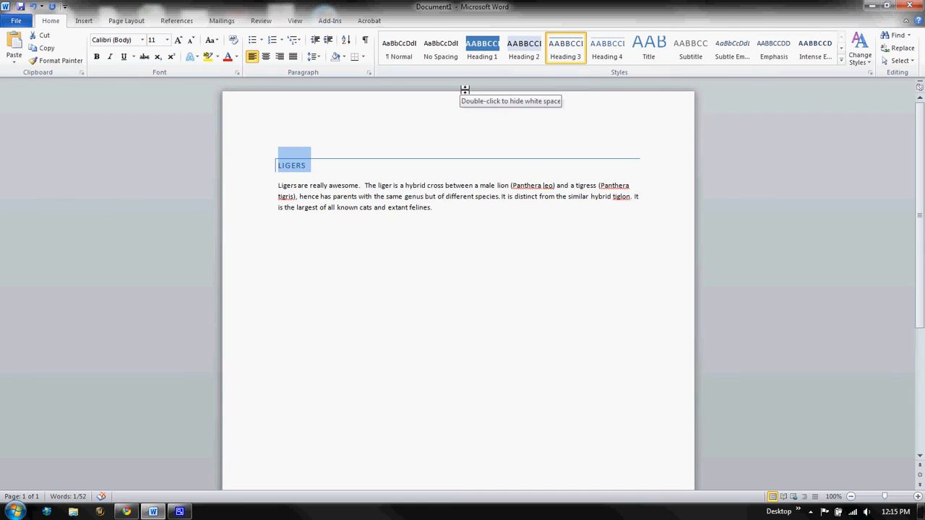
left_click(484, 52)
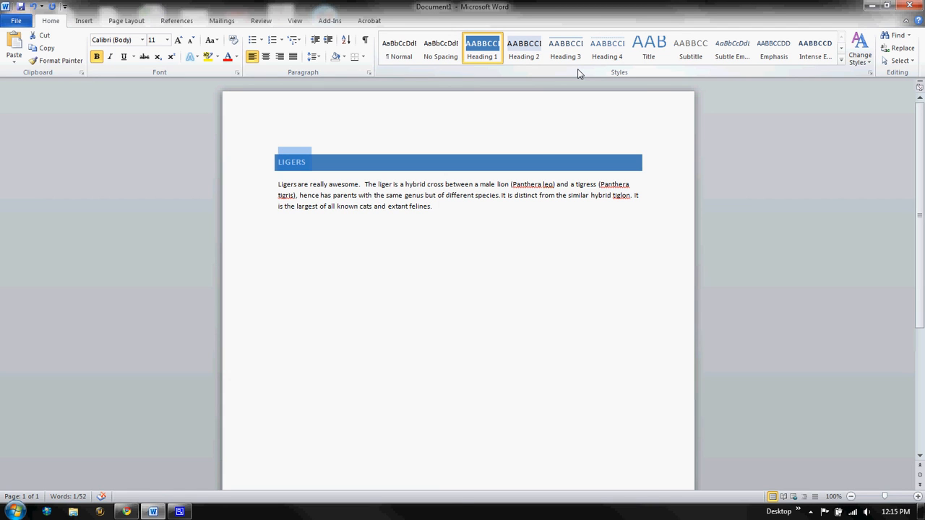
left_click(499, 205)
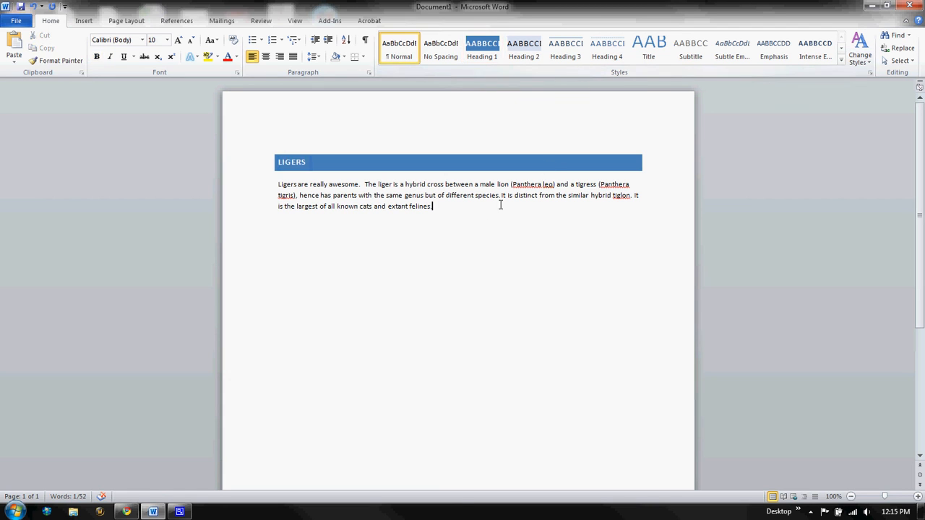
Step: Change the document's style colors to the Black Tie scheme
left_click(861, 63)
mouse_move(859, 89)
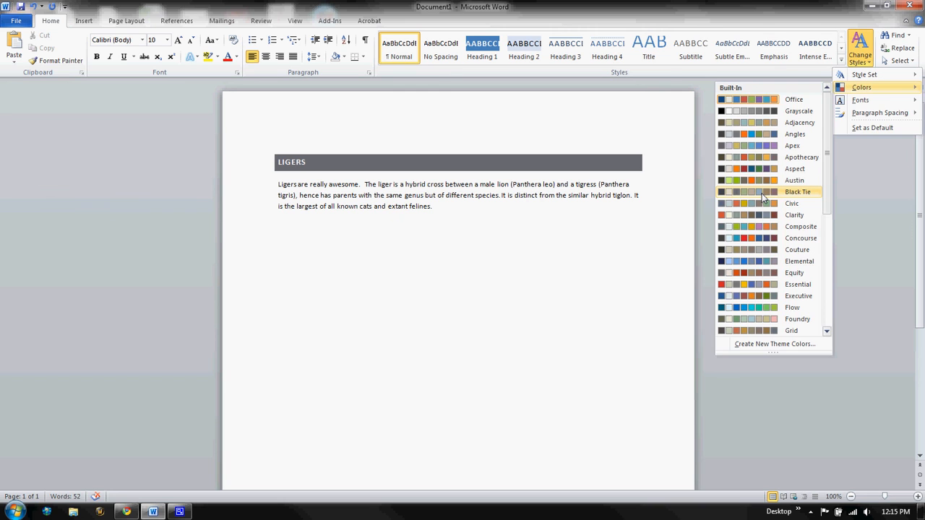
left_click(762, 194)
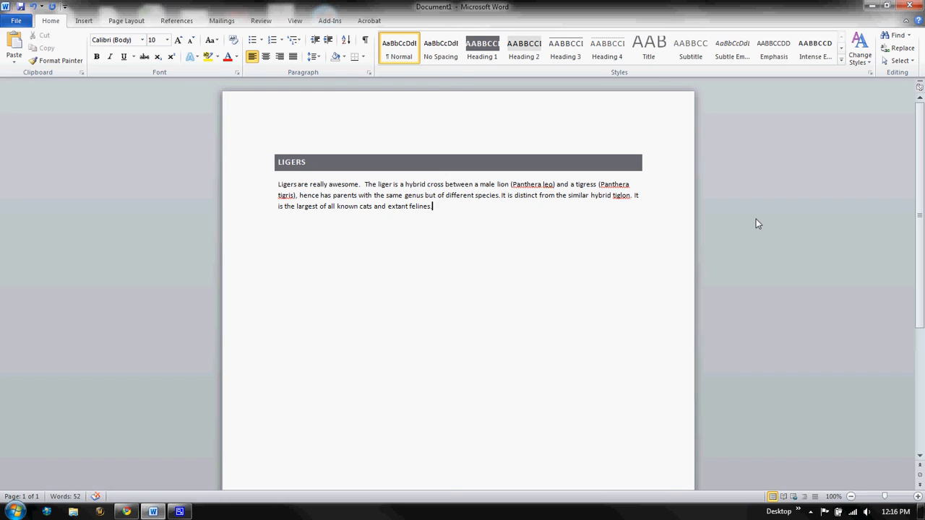
Step: Add the title "Tiglon" below the liger paragraph, style it as Heading 1 and place the cursor beneath it
key("Return")
type("Tiglon")
left_click_drag(301, 226, 269, 226)
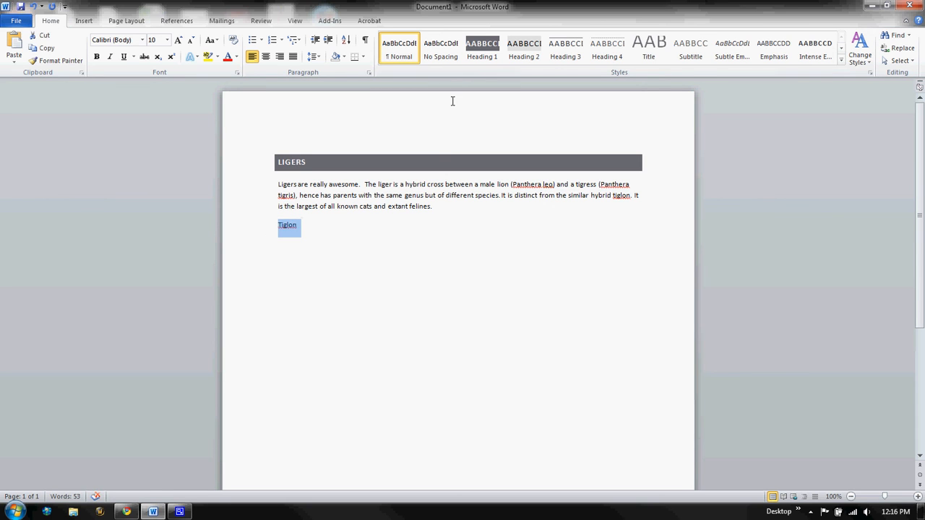
left_click(483, 61)
left_click(446, 308)
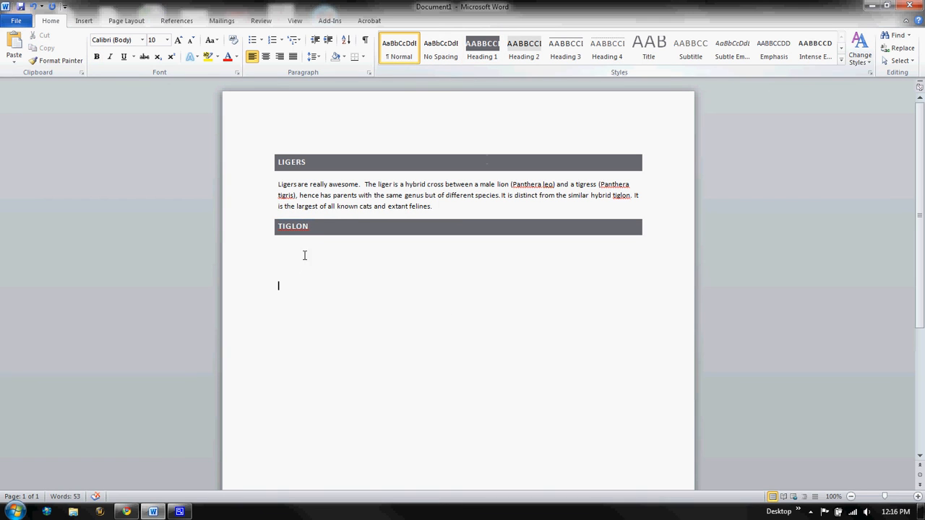
left_click(302, 253)
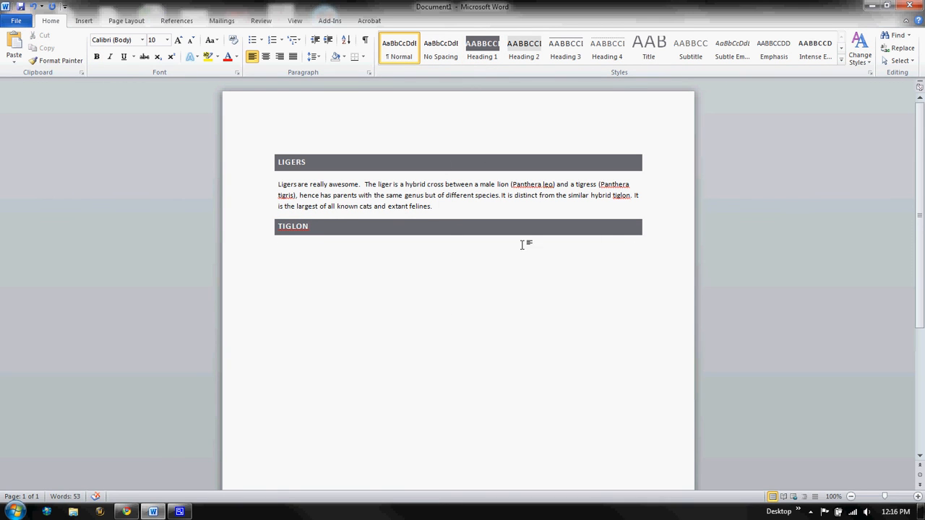